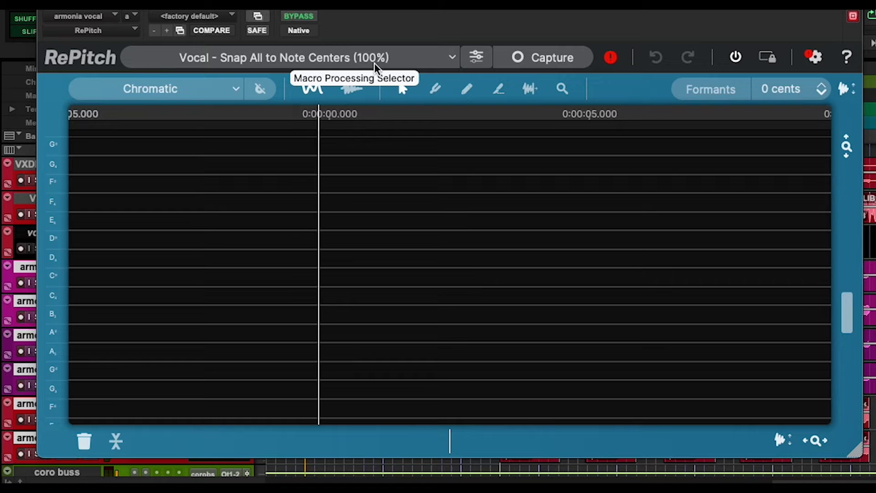
- Set the RePitch macro processing to the vocal option Snap All to Note Centers (100%)
click(452, 58)
mouse_move(274, 98)
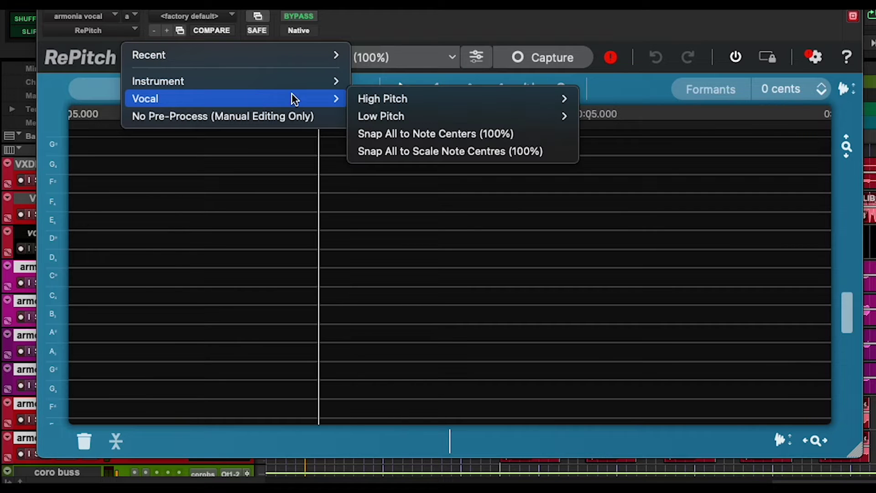
click(448, 131)
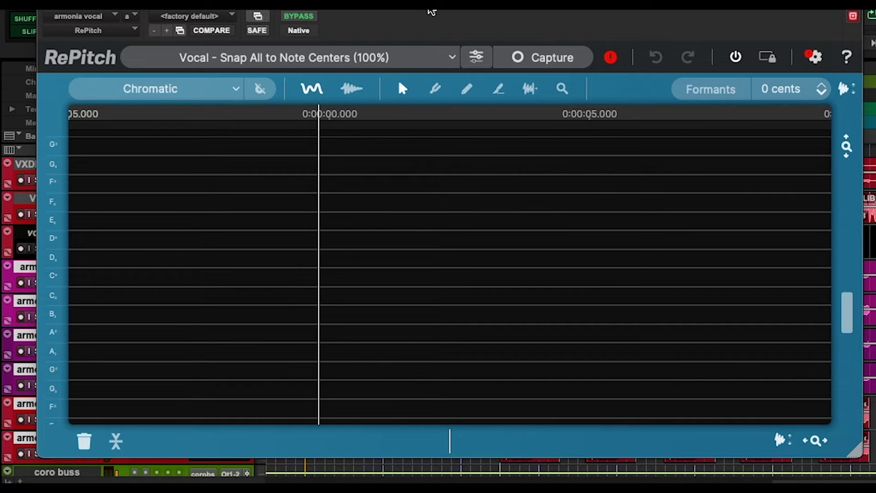
- Solo the armonia vocal track and capture its phrase into RePitch during playback
drag(416, 10, 502, 384)
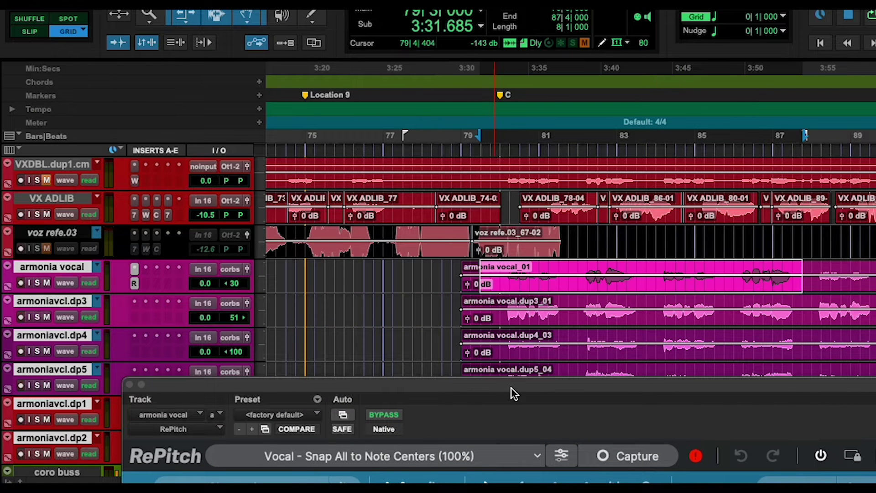
drag(512, 388, 512, 33)
click(621, 100)
click(37, 283)
key(space)
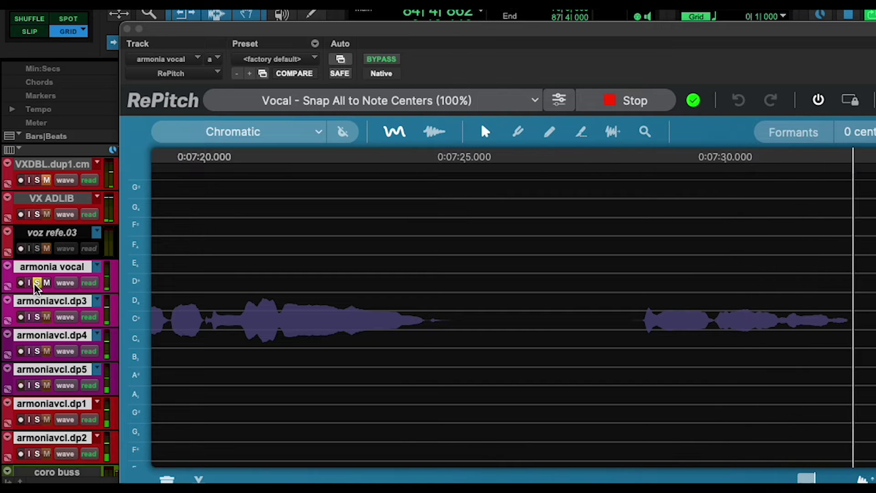
key(space)
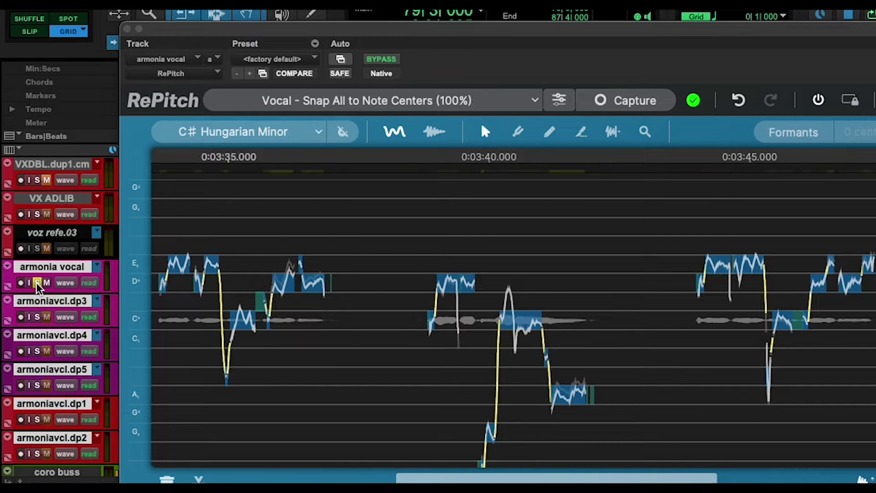
- Adjust the pitch variation of the D#4 note between about 3:36.5 and 3:37
mouse_move(254, 26)
mouse_down()
mouse_move(489, 23)
mouse_move(262, 22)
mouse_up()
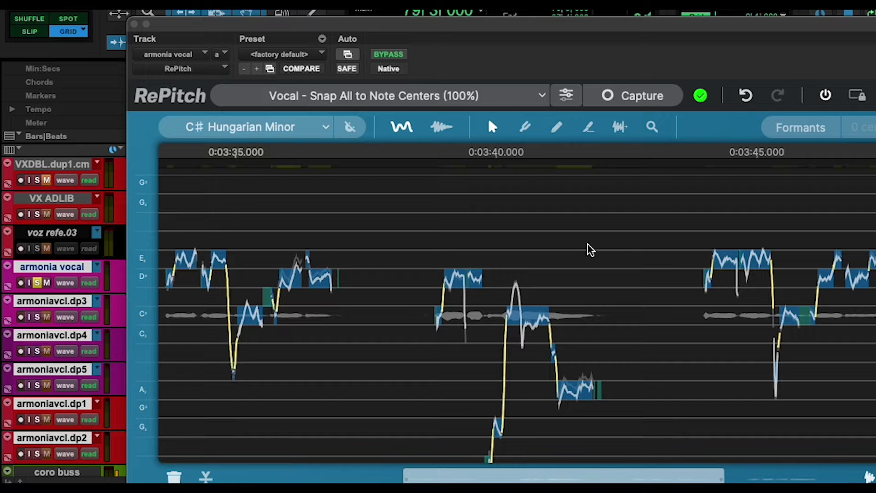
scroll(571, 212, down, 3)
scroll(573, 255, up, 5)
scroll(846, 259, down, 4)
scroll(705, 235, up, 1)
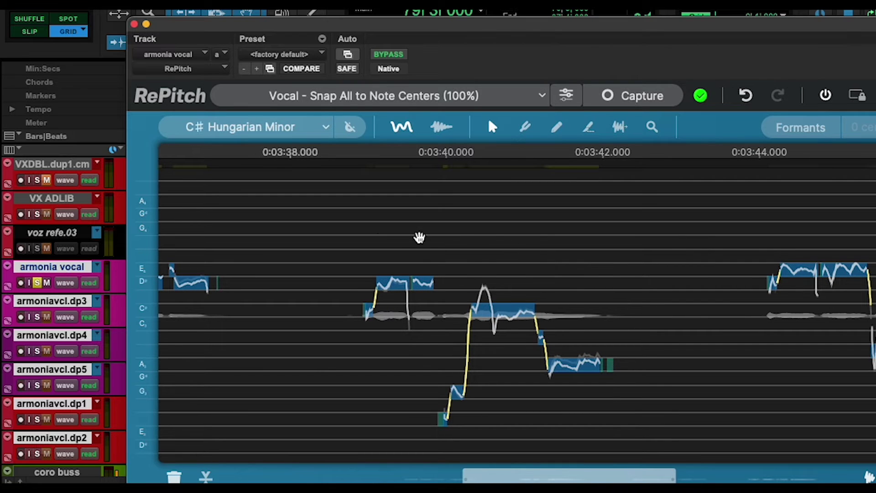
scroll(414, 278, left, 3)
drag(416, 289, 641, 341)
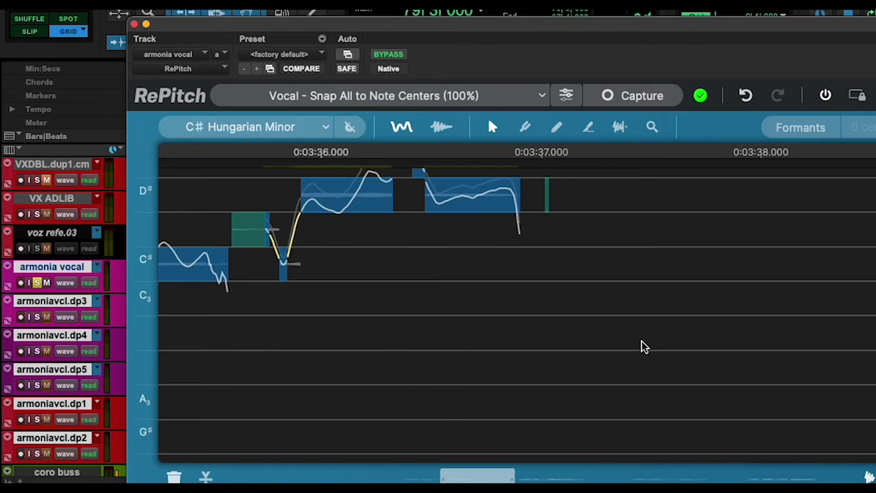
scroll(587, 336, up, 4)
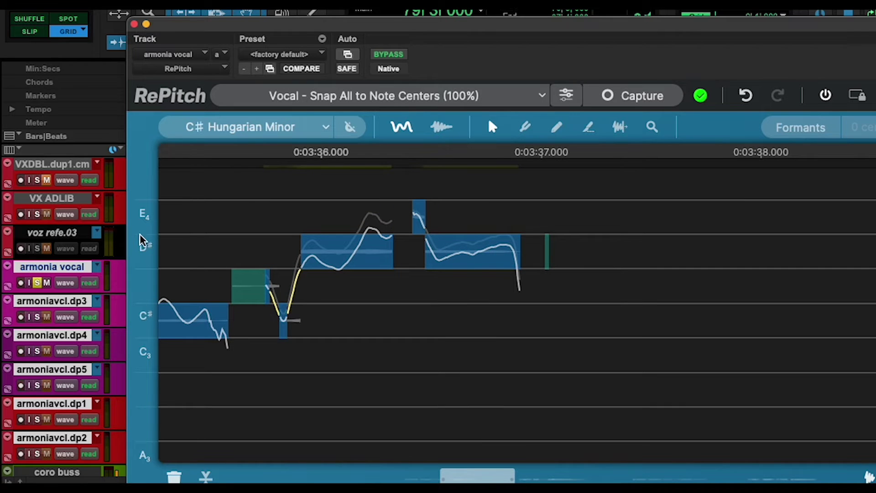
click(473, 261)
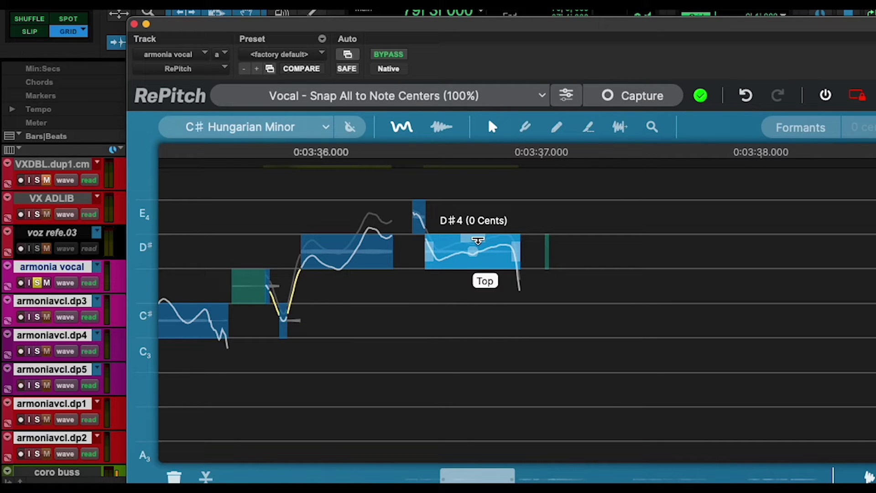
drag(478, 240, 483, 299)
drag(474, 237, 475, 195)
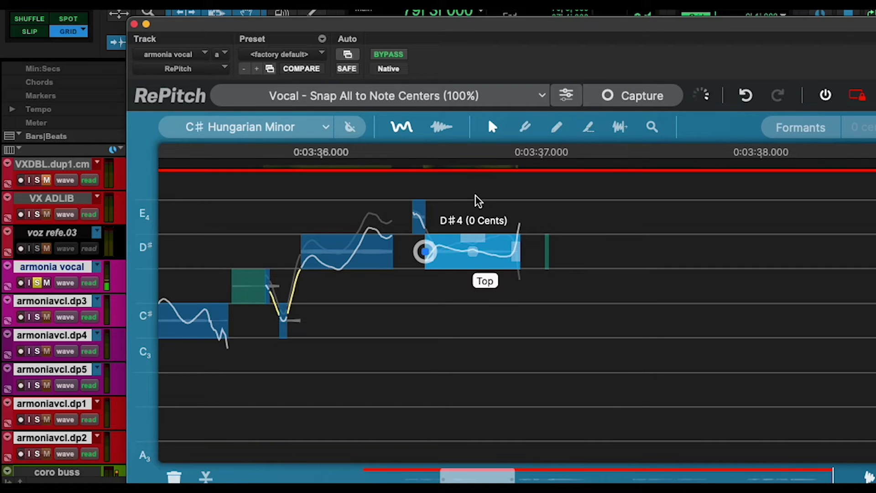
- Flex the end and start of the same D#4 note to reshape its pitch curve at both edges
mouse_move(523, 254)
mouse_down()
mouse_move(544, 257)
mouse_move(523, 257)
mouse_up()
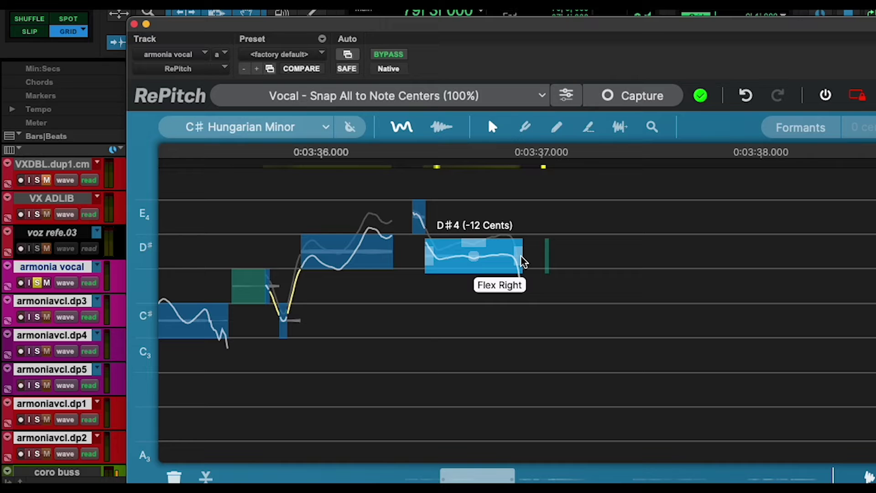
mouse_move(524, 263)
mouse_down()
mouse_move(529, 219)
mouse_move(535, 287)
mouse_move(509, 266)
mouse_up()
mouse_move(430, 254)
mouse_down()
mouse_move(428, 237)
mouse_move(431, 257)
mouse_up()
- Split the C#4 note just after 3:35, separating its rising slide from the sustained part, and return to the pointer tool
scroll(431, 257, down, 6)
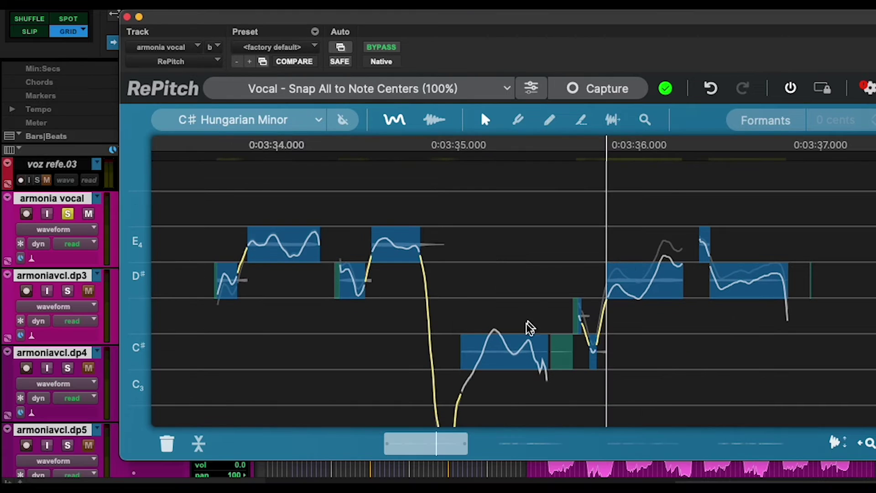
click(498, 358)
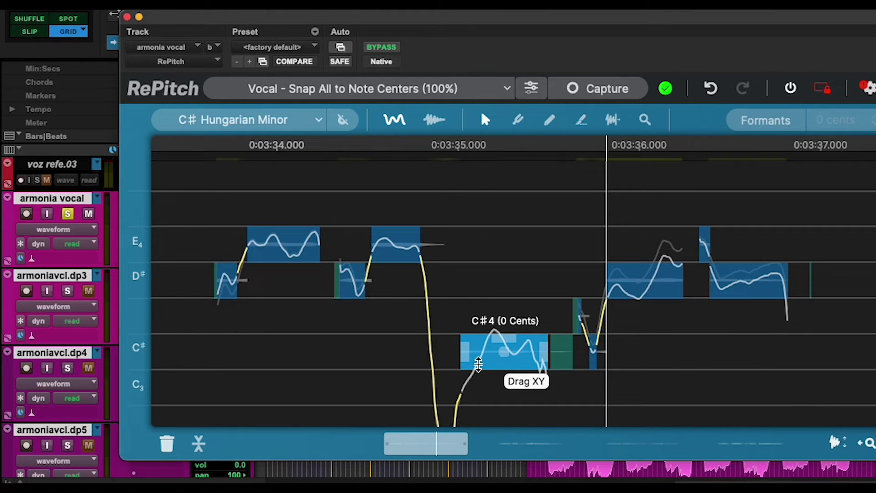
key(4)
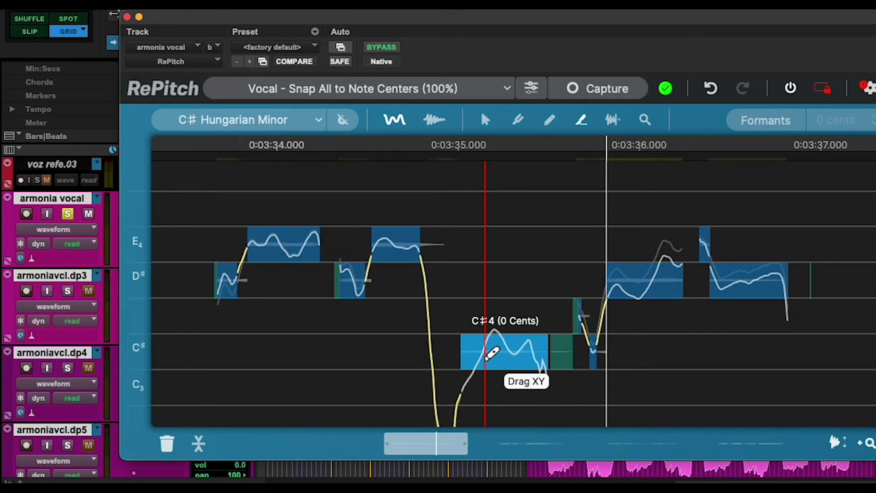
click(485, 359)
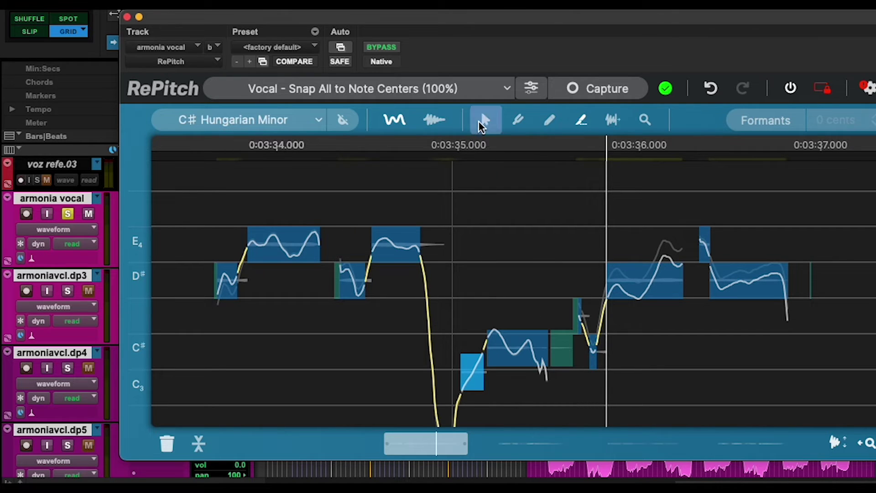
click(479, 121)
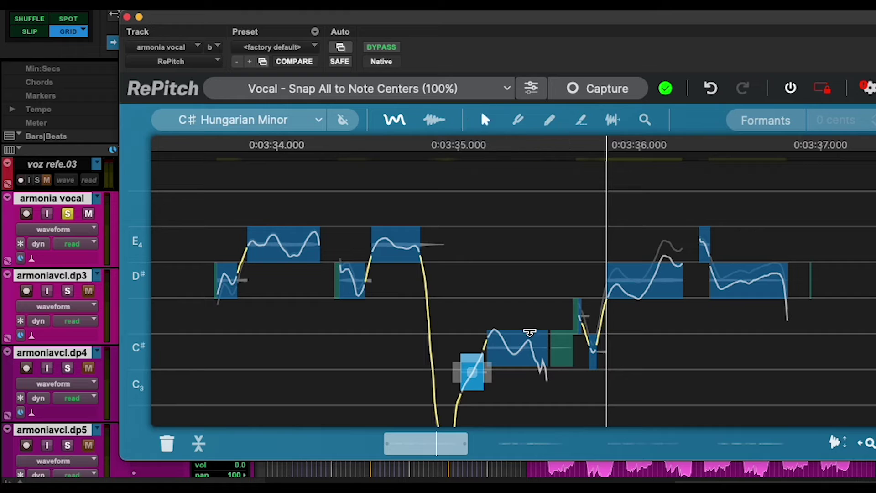
- Try to reduce the pitch variation of the sustained C#4 segment after the split
click(549, 119)
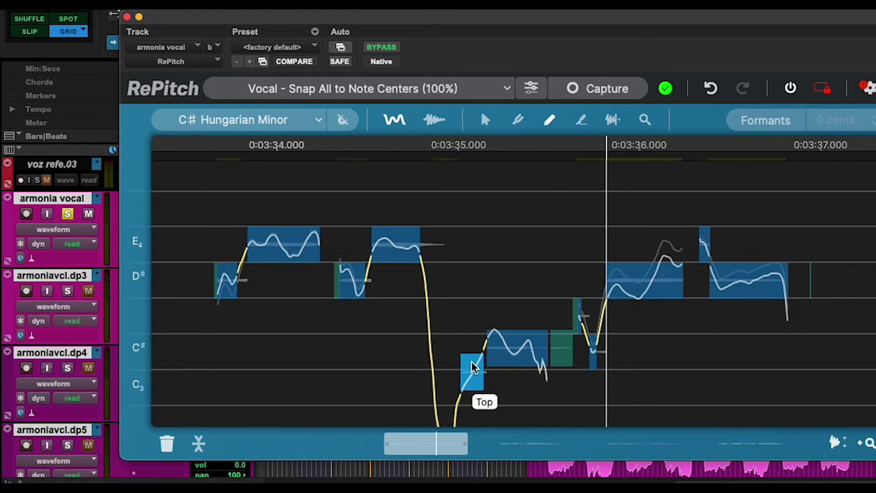
key(1)
click(517, 345)
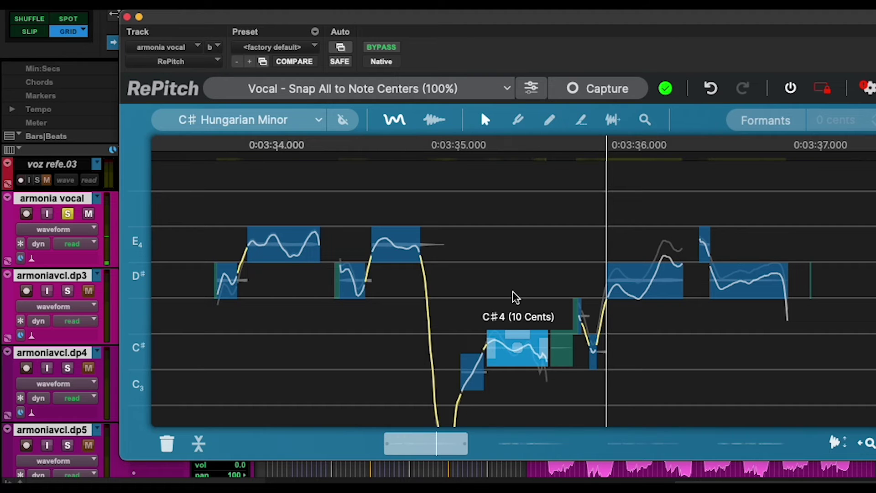
key(super+z)
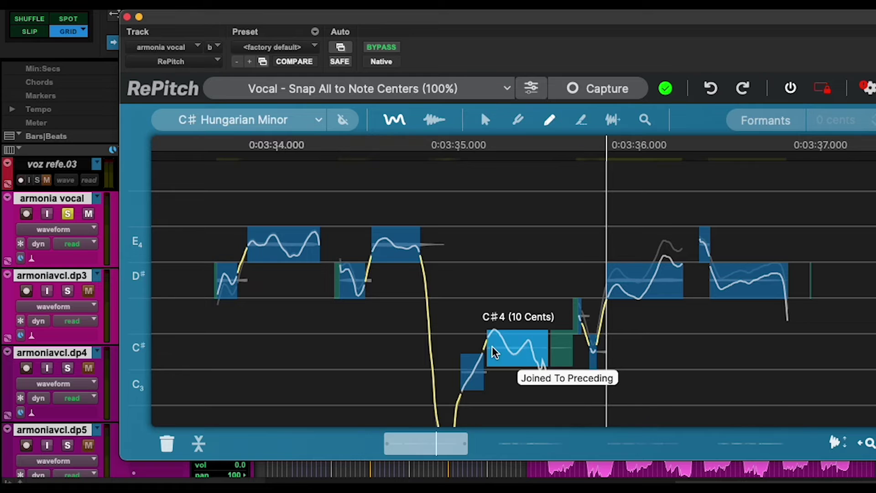
- Redraw the pitch curve of the sustained C#4 segment as a flat line and play the phrase
key(super+shift+z)
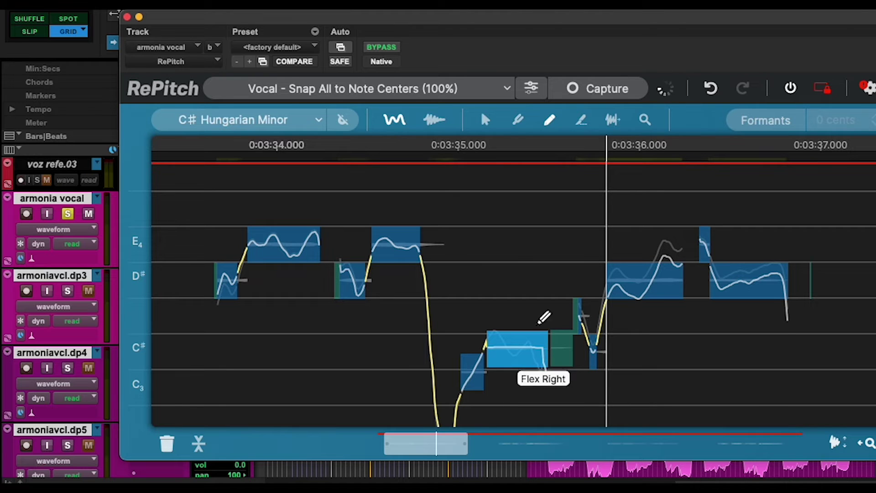
key(space)
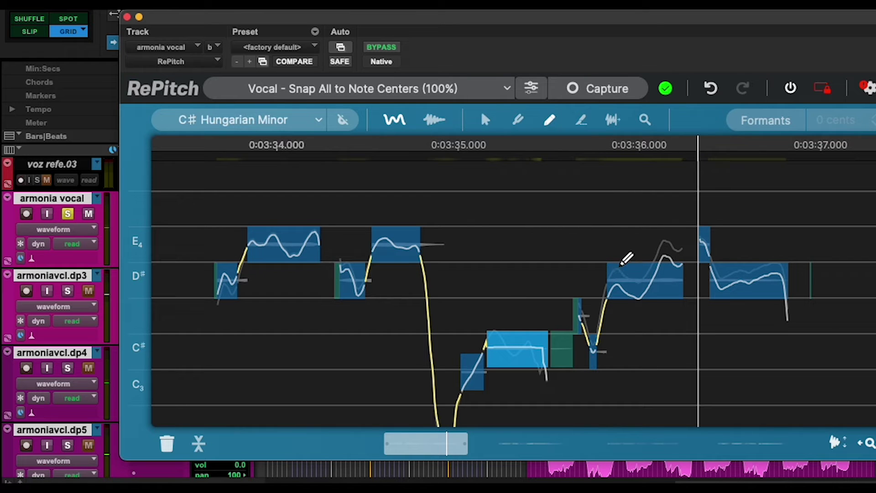
- Split the D#4 note just after 3:36, snap its first part to D#4 and its second to E4, and play it
key(4)
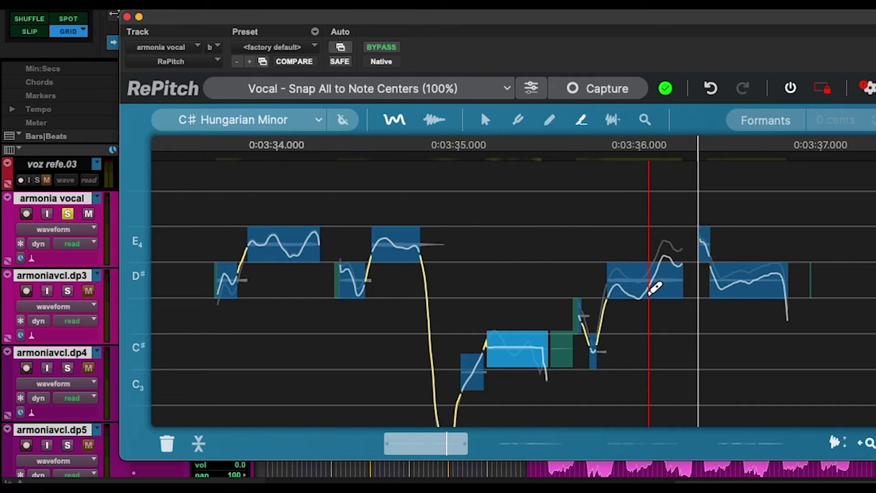
click(651, 293)
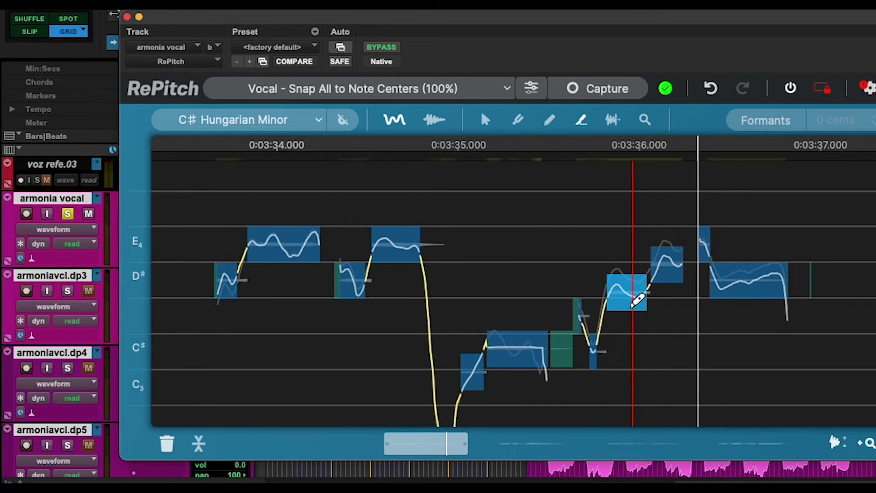
key(1)
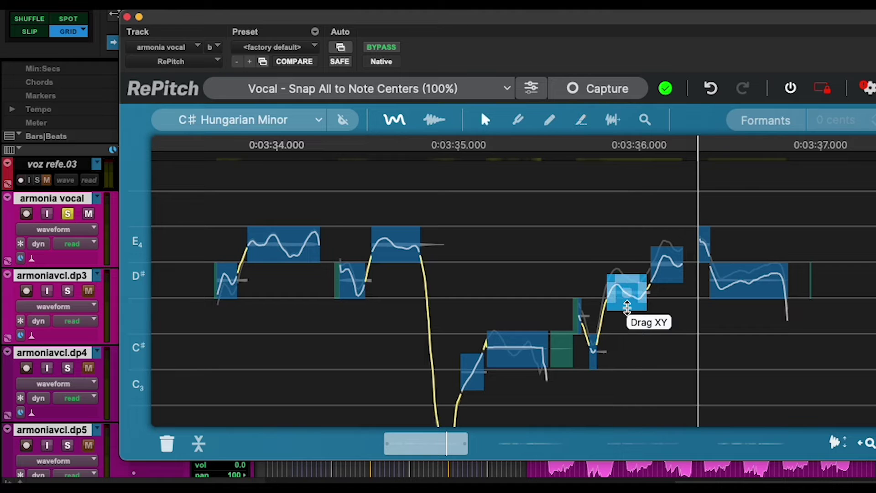
double_click(626, 306)
double_click(666, 267)
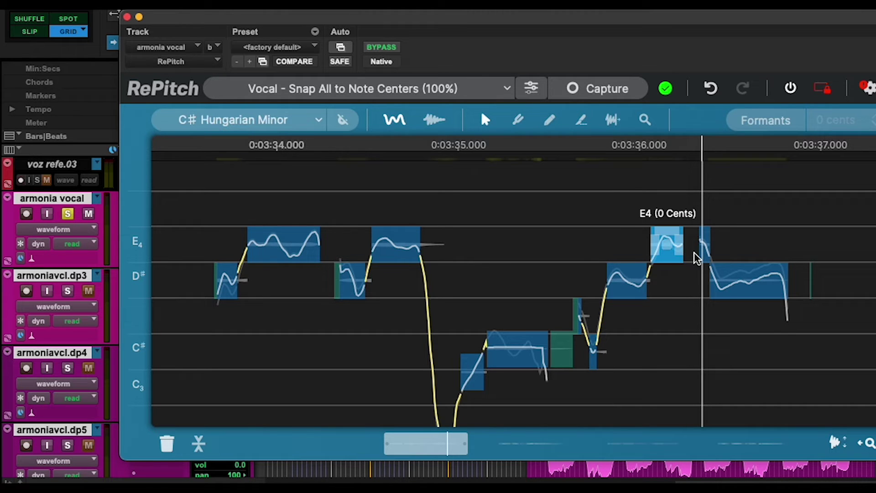
key(space)
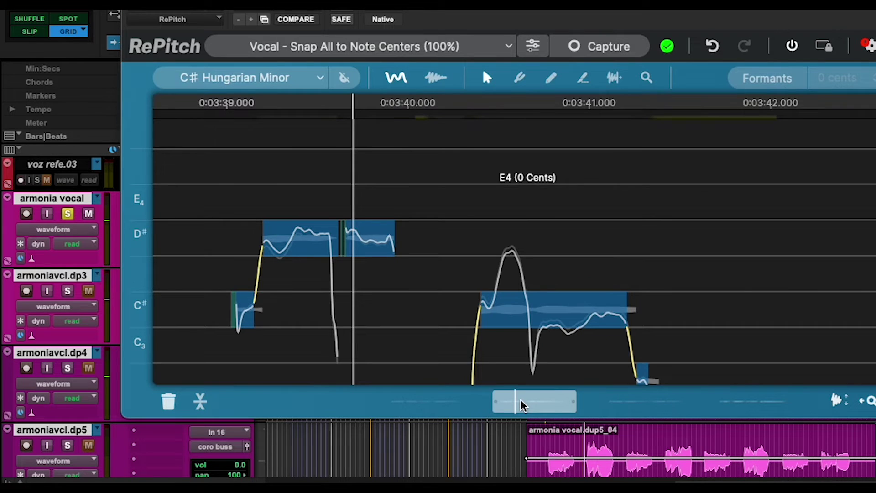
- Reduce the pitch variation of the two D#4 notes between 3:39 and 3:40 and play them
drag(330, 226, 338, 265)
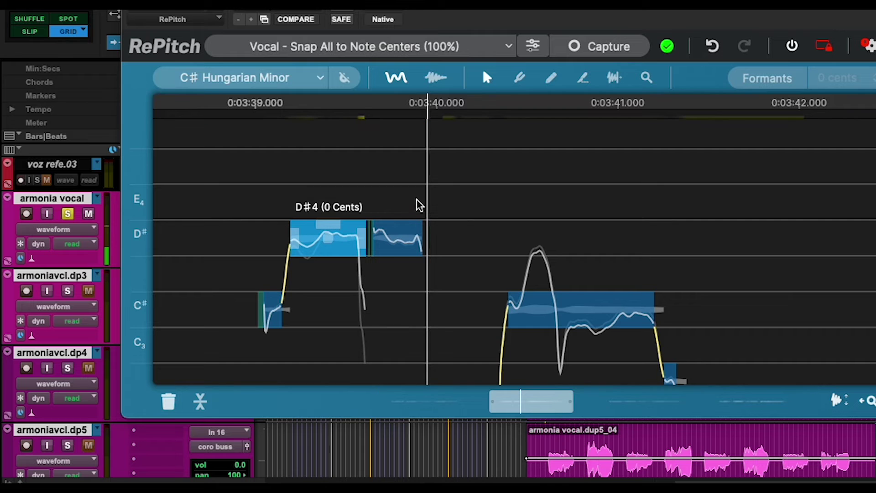
click(401, 251)
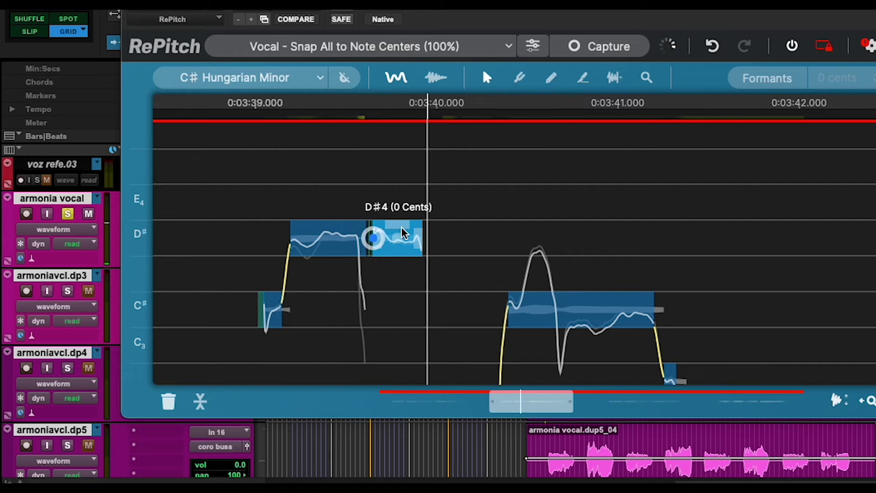
key(space)
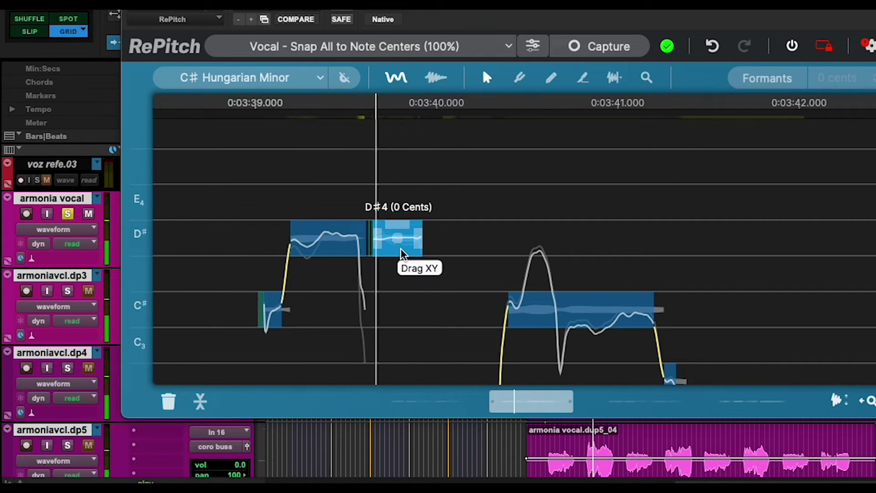
- Play the low passage after 3:40 and raise its G3 note to G#3 (0 cents)
scroll(464, 297, down, 2)
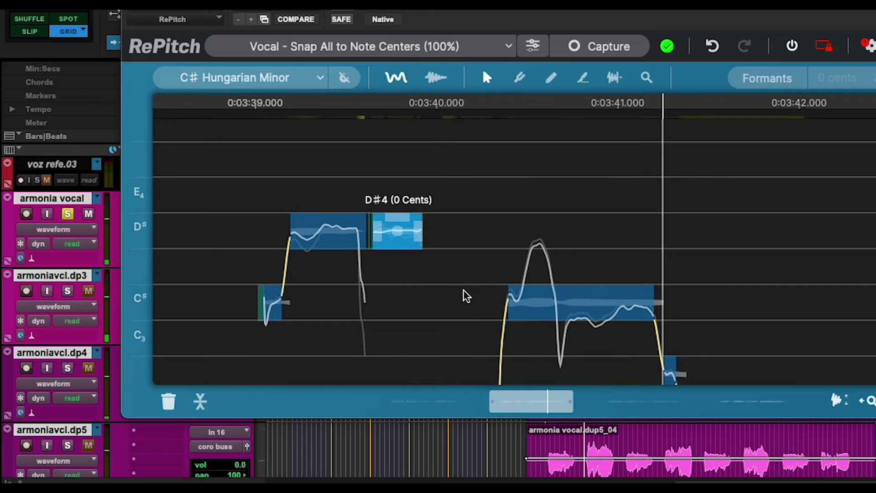
scroll(464, 298, down, 12)
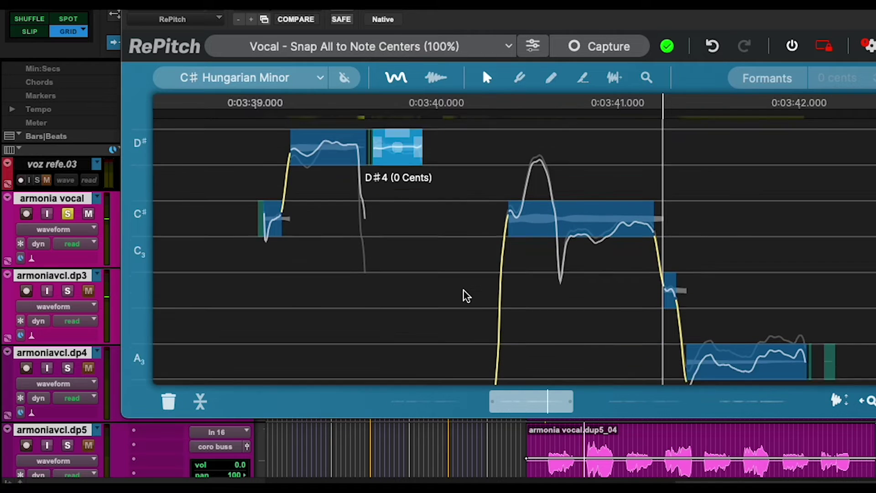
scroll(464, 297, down, 4)
scroll(562, 309, down, 5)
key(space)
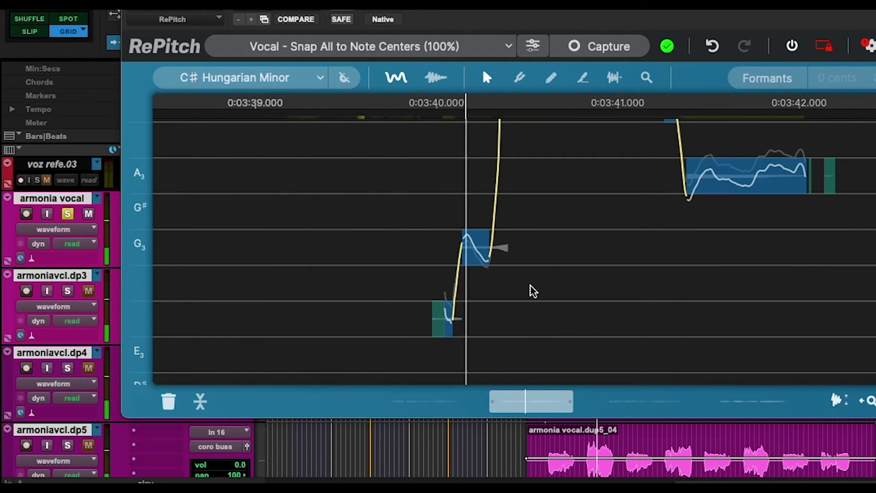
click(475, 249)
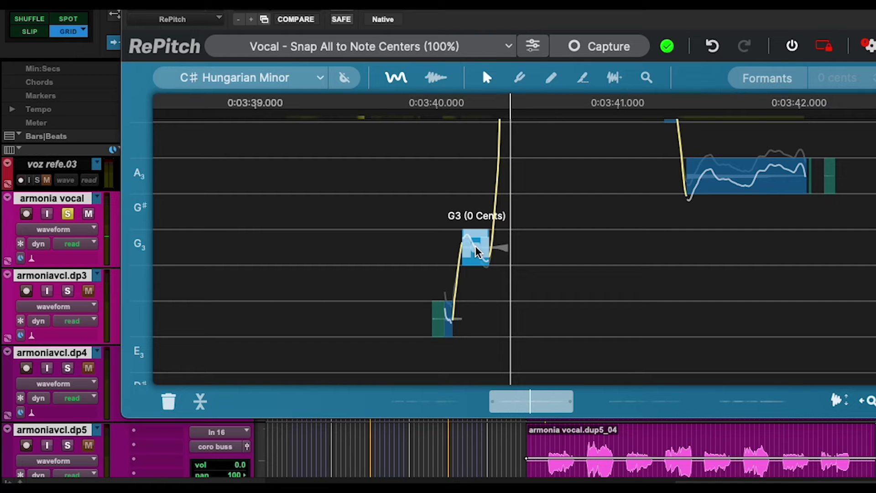
drag(476, 249, 477, 214)
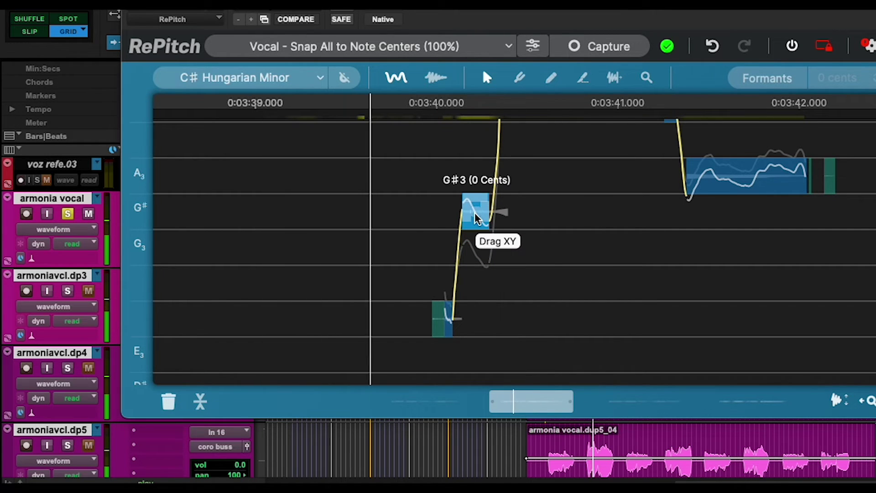
- Split the sustained C#4 note between 3:40 and 3:41 into three parts around its pitch peak
scroll(548, 233, up, 3)
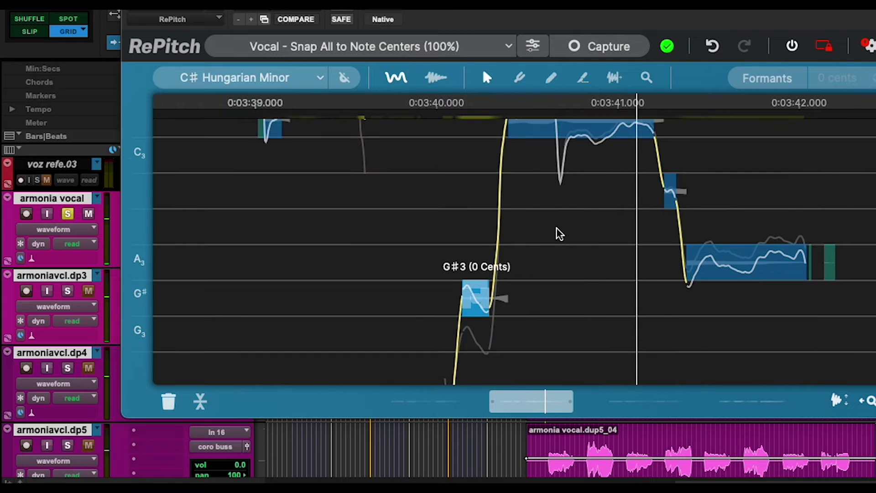
scroll(559, 233, up, 2)
key(2)
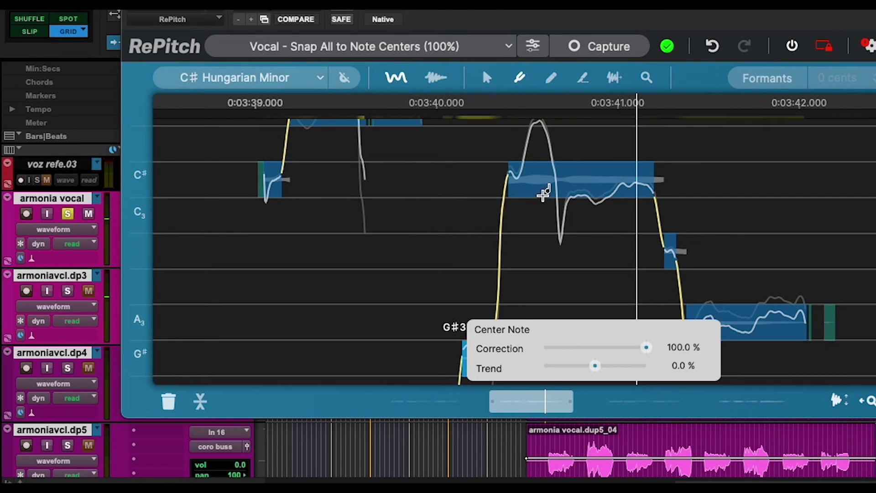
key(4)
click(520, 193)
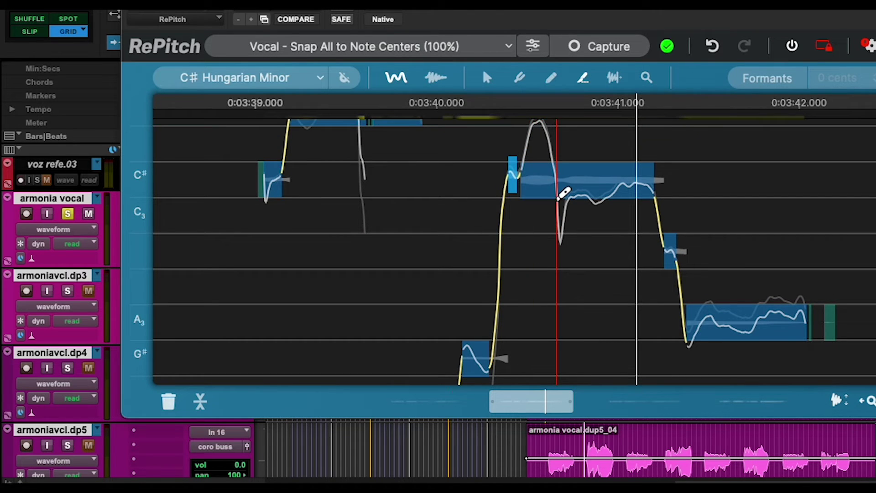
click(557, 200)
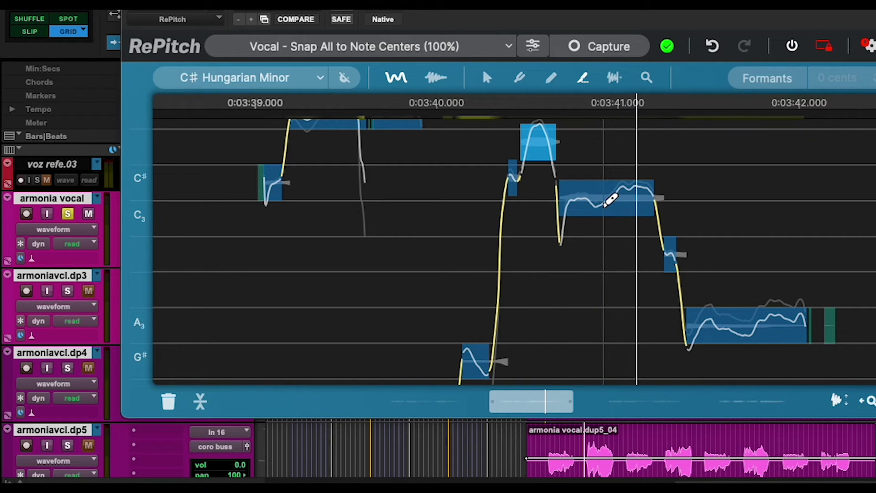
- Snap the outer parts to C#4 and the middle part to D4, reduce the middle part's pitch variation, and play the phrase
key(1)
double_click(604, 199)
double_click(515, 178)
mouse_move(537, 147)
mouse_down()
mouse_move(539, 155)
mouse_move(541, 136)
mouse_up()
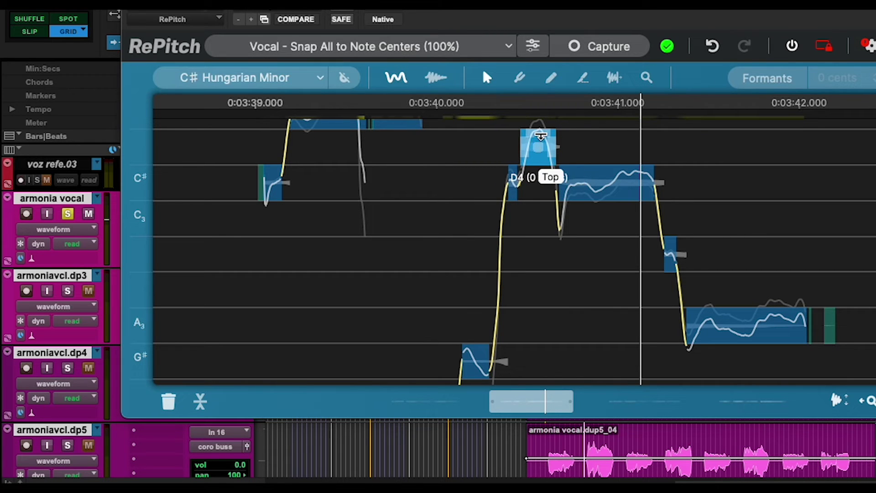
key(space)
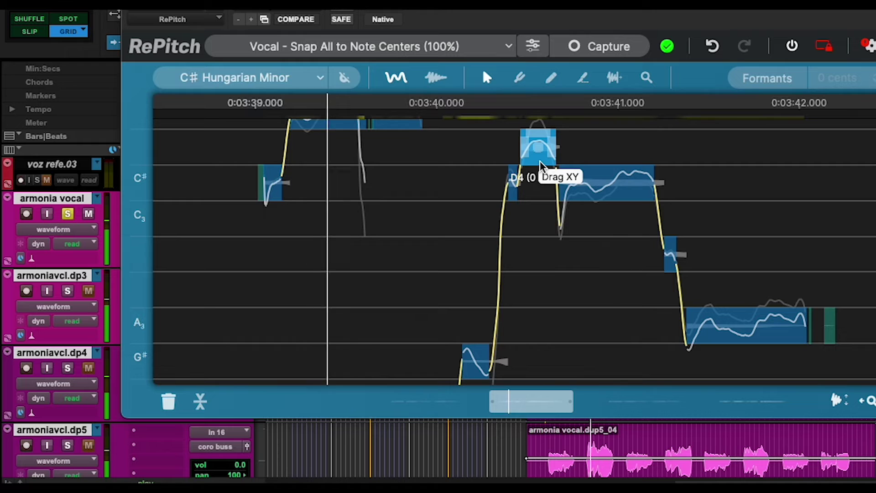
- Raise the middle D4 note to D#4 (0 cents) and reduce the pitch variation of the long C#4 and A3 notes after it
scroll(543, 226, up, 3)
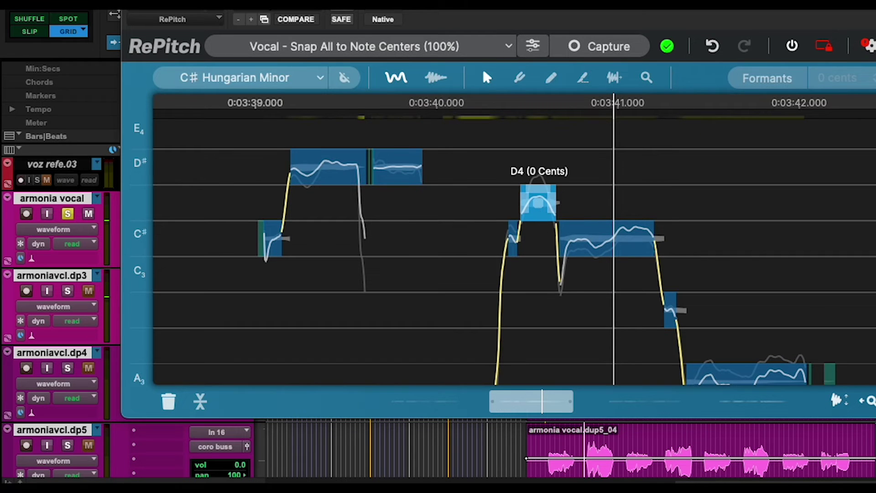
drag(538, 204, 538, 173)
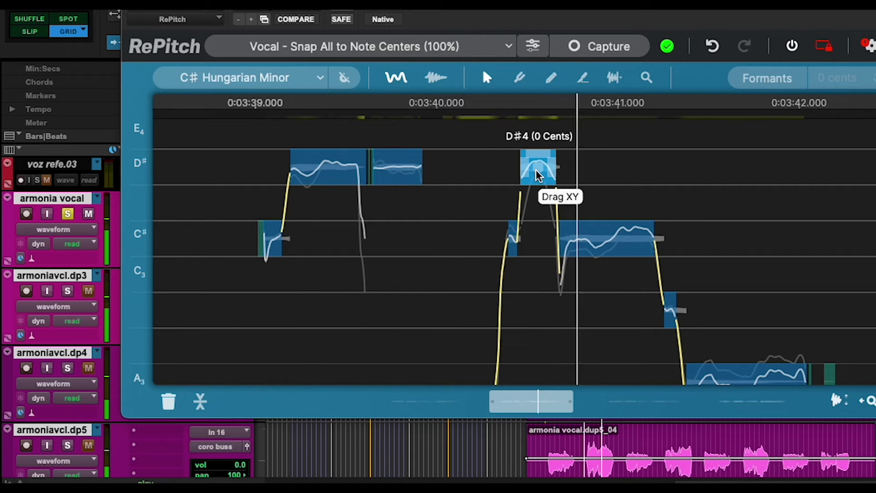
click(554, 239)
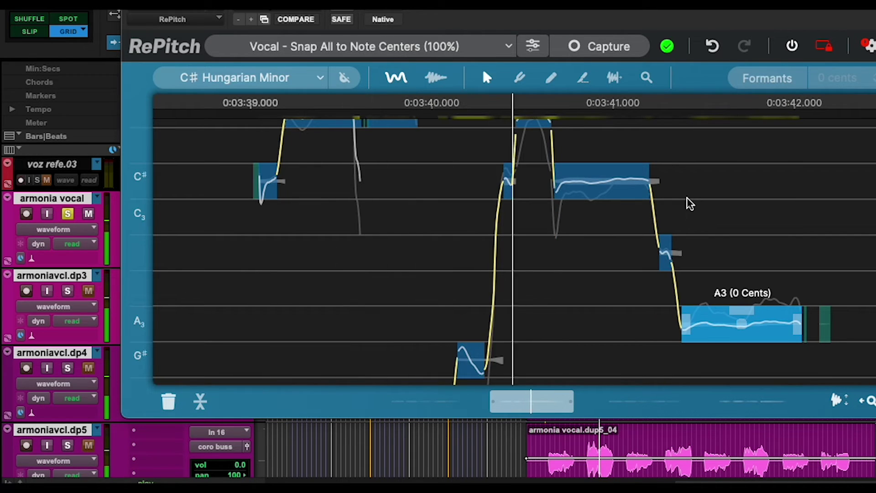
scroll(681, 202, right, 1)
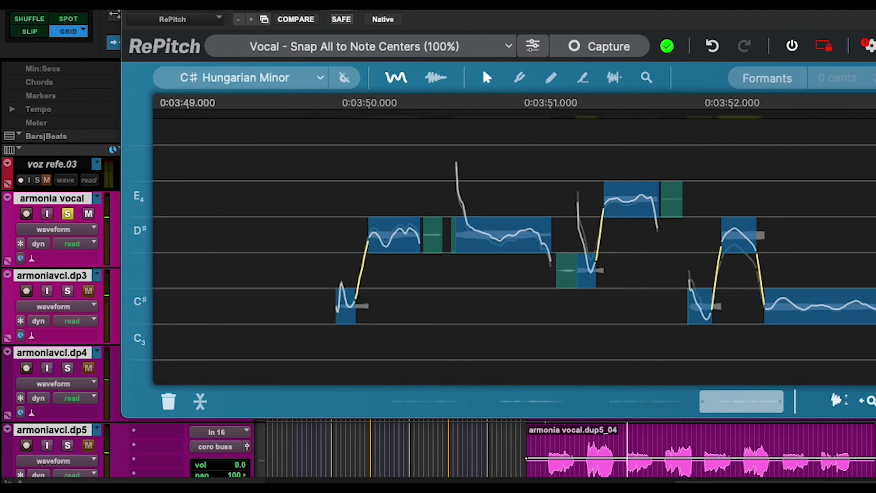
- Close the RePitch window and play from about 3:33.7 with armoniavcl.dp3 soloed alongside armonia vocal
click(130, 10)
click(662, 213)
key(t)
key(t)
key(t)
scroll(530, 278, left, 3)
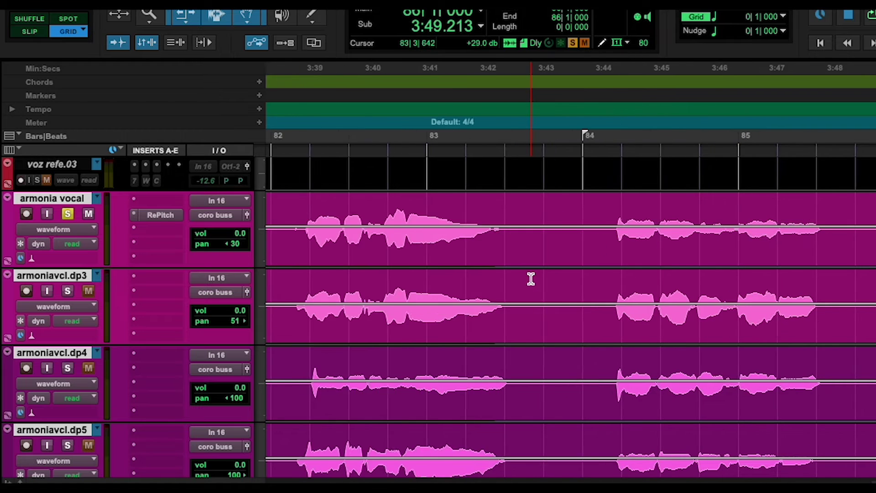
click(358, 228)
click(67, 291)
key(space)
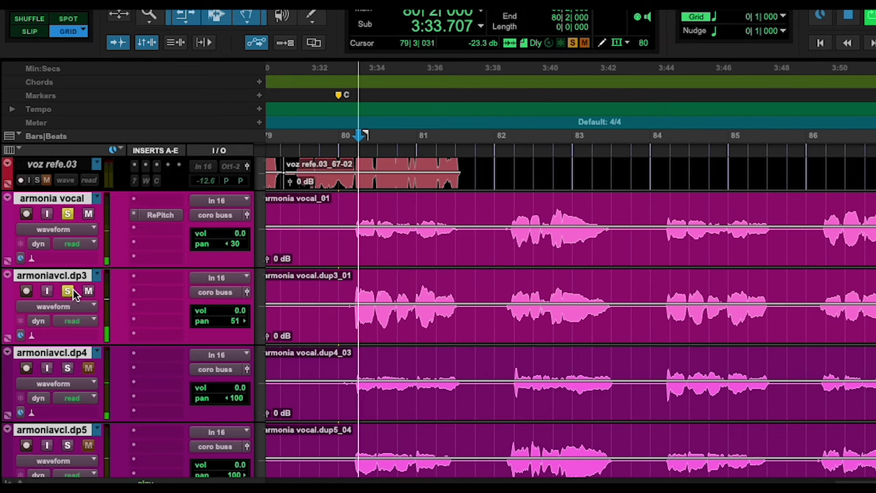
key(ctrl+])
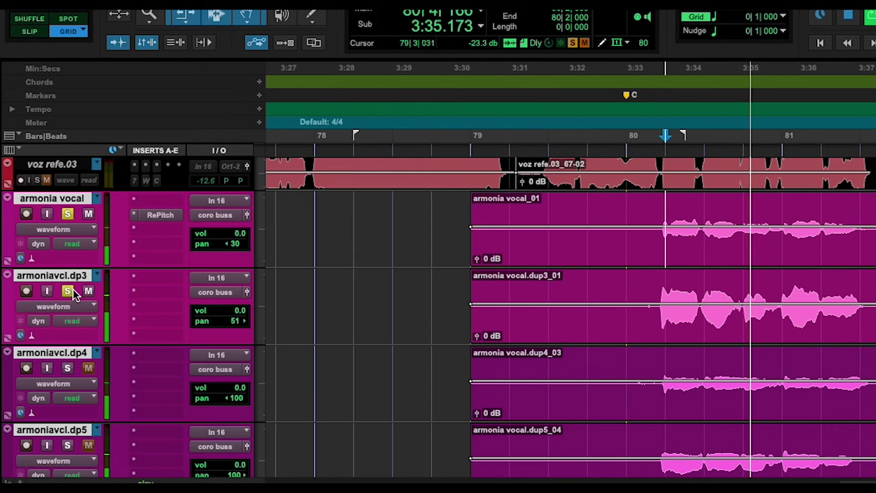
key(space)
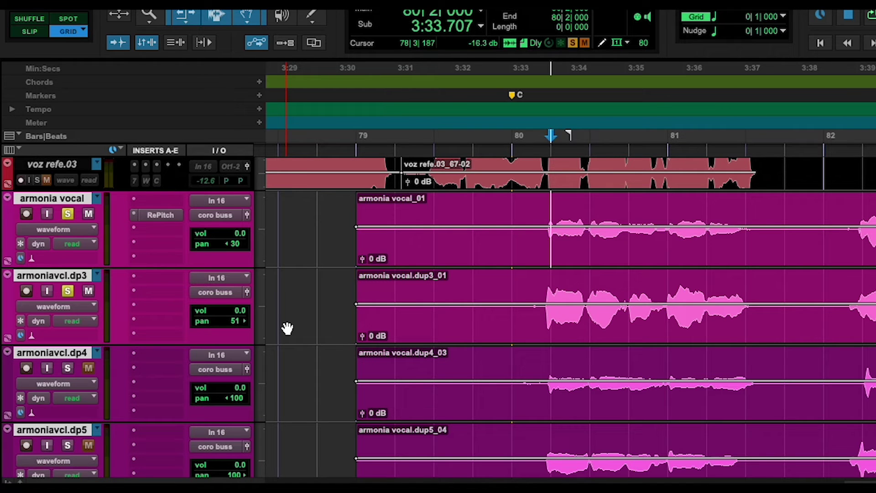
- Reduce the height of the grouped harmony tracks and duplicate their current playlists
scroll(288, 328, right, 3)
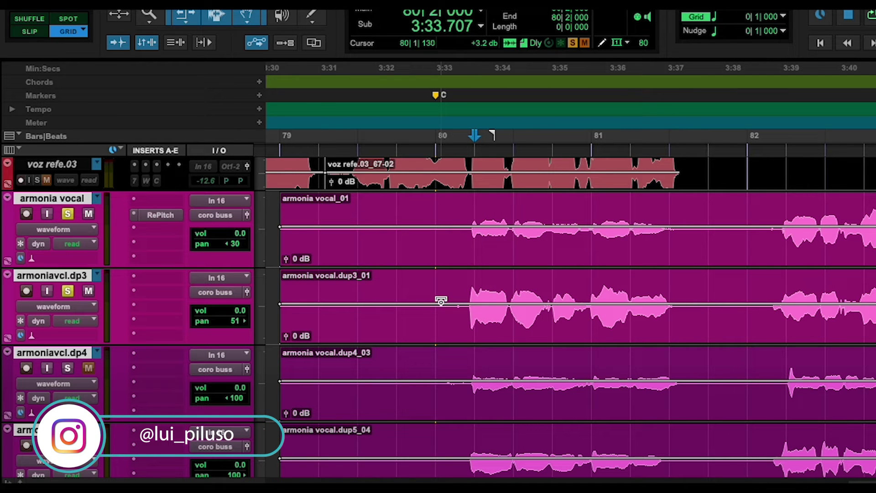
click(259, 228)
click(263, 224)
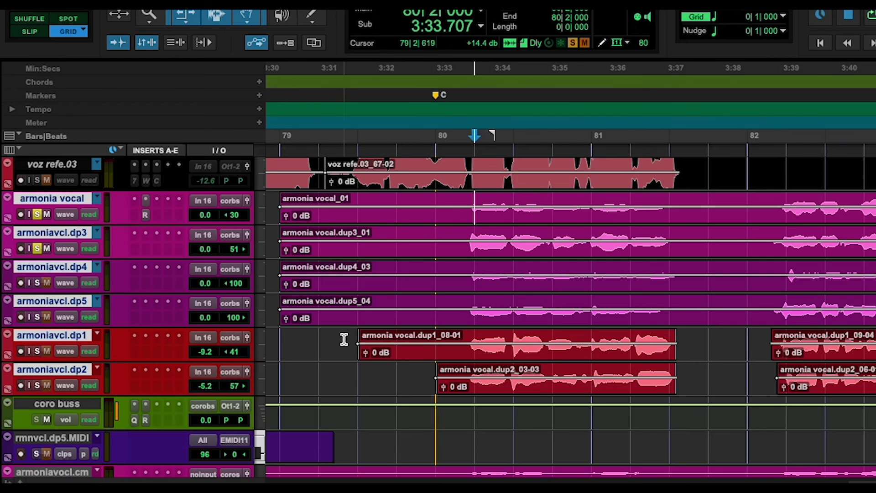
scroll(342, 338, up, 2)
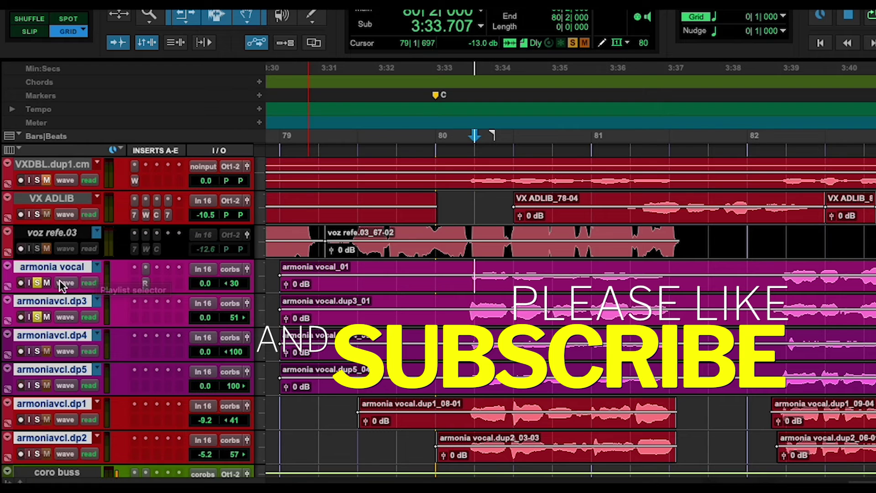
click(97, 268)
click(115, 201)
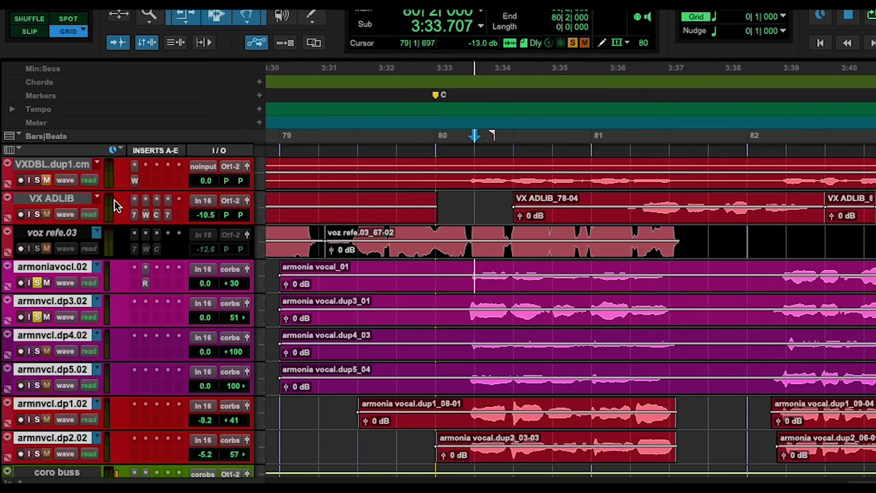
- Select the armonia vocal clip starting at bar 79 and open VocAlign Ultra as an AudioSuite plug-in
click(763, 290)
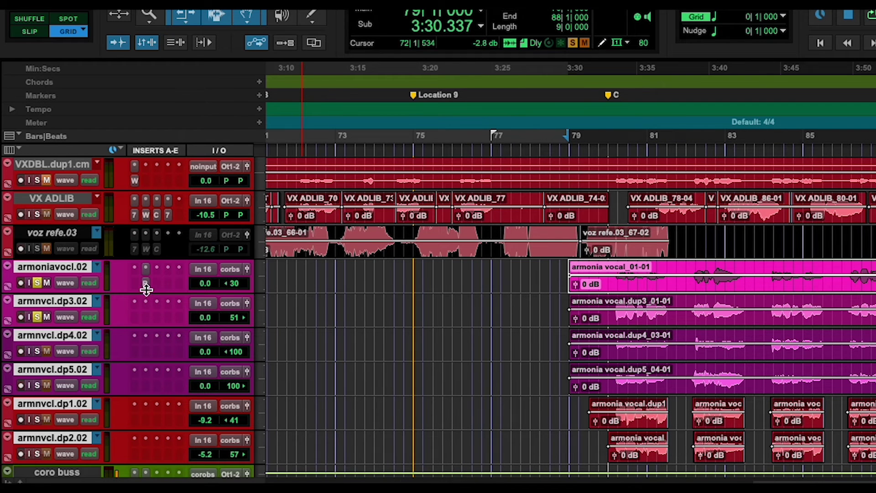
click(337, 4)
scroll(397, 406, down, 3)
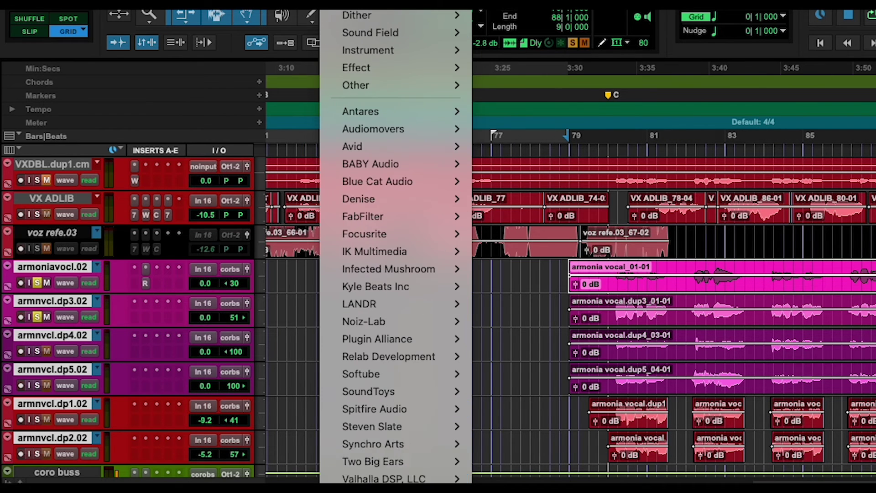
mouse_move(449, 443)
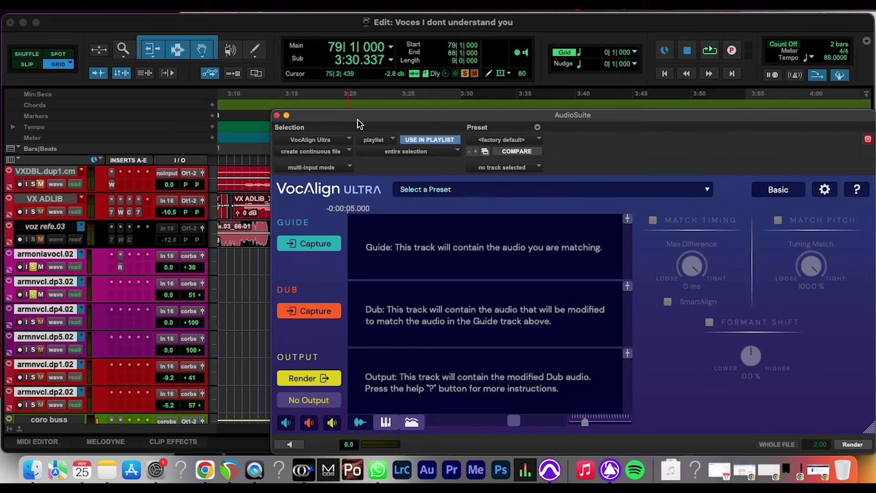
drag(358, 123, 283, 109)
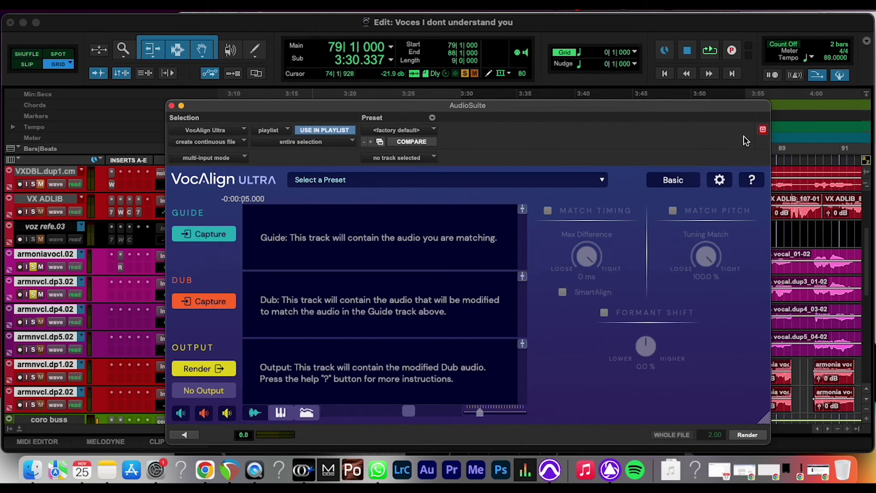
- Reopen RePitch on the armonia vocal track and arrange its window side by side with VocAlign Ultra
drag(639, 113, 875, 107)
click(121, 268)
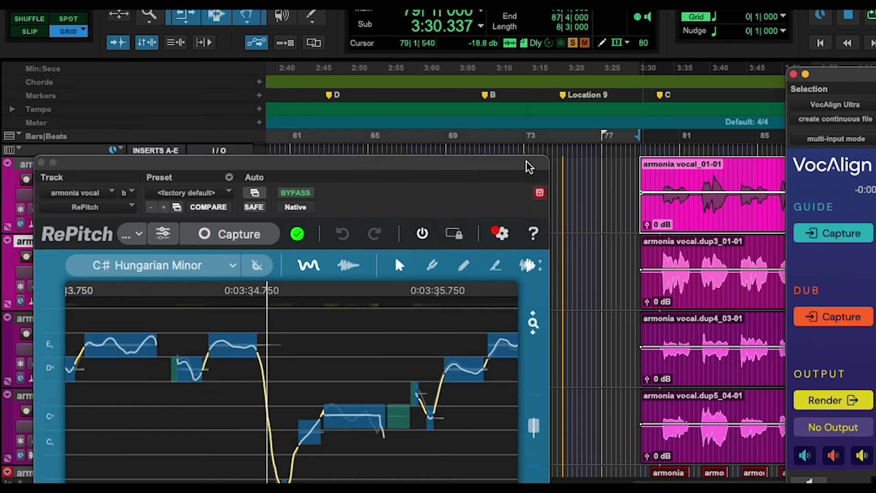
drag(228, 157, 197, 80)
drag(875, 84, 635, 82)
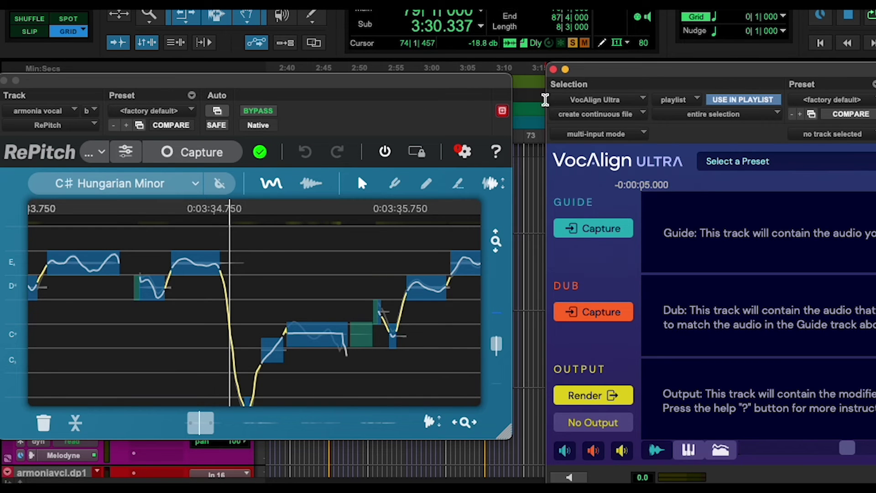
drag(594, 72, 577, 67)
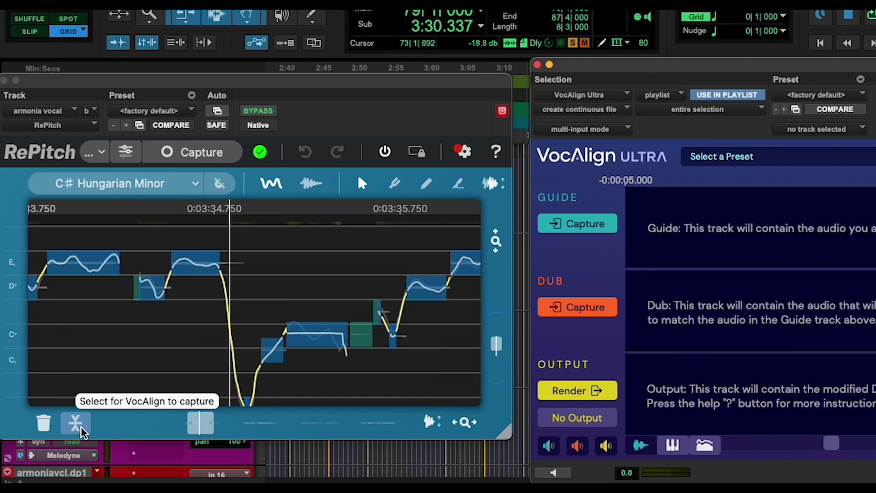
- Mark the tuned RePitch audio for VocAlign and capture it as the Guide in VocAlign Ultra
click(106, 432)
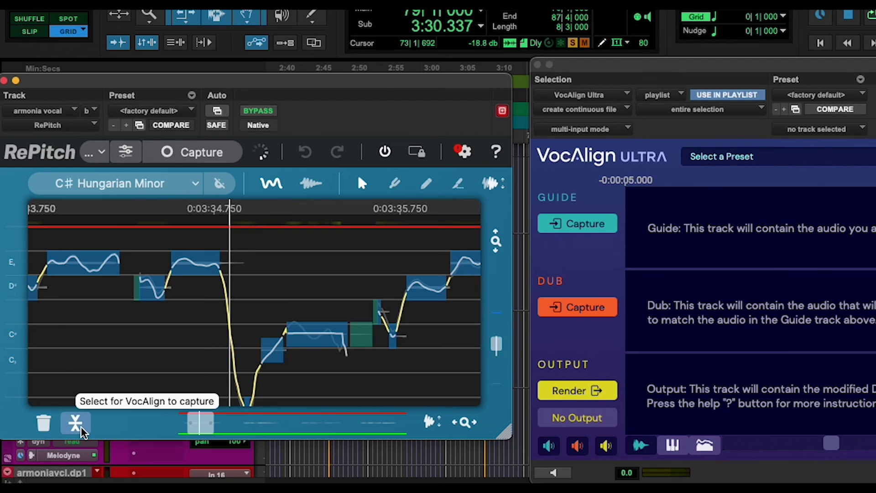
click(582, 225)
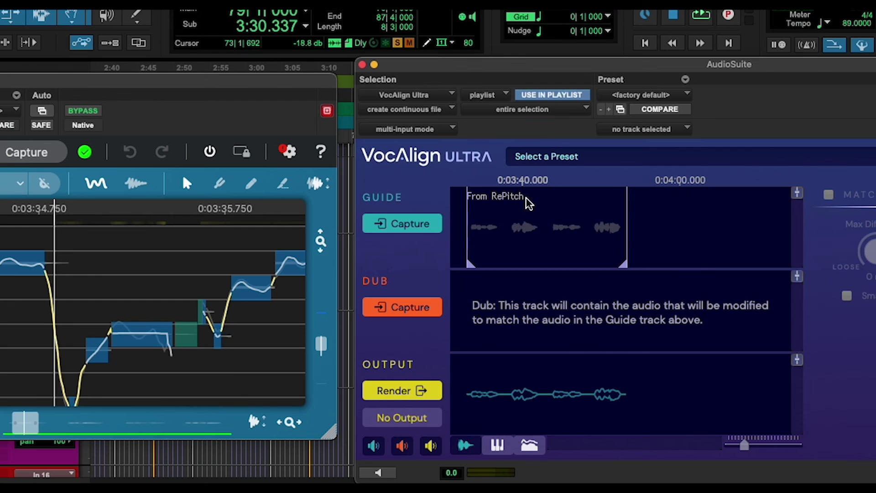
- Capture the armoniavcl.dp3 clip as the Dub, render it with Default Tight Timing, and move the VocAlign window clear of the tracks
drag(491, 77, 783, 87)
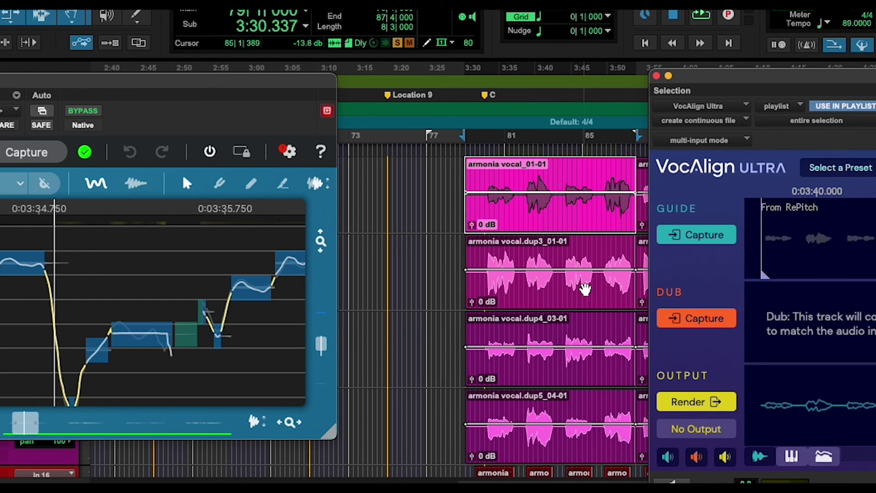
click(585, 288)
click(706, 318)
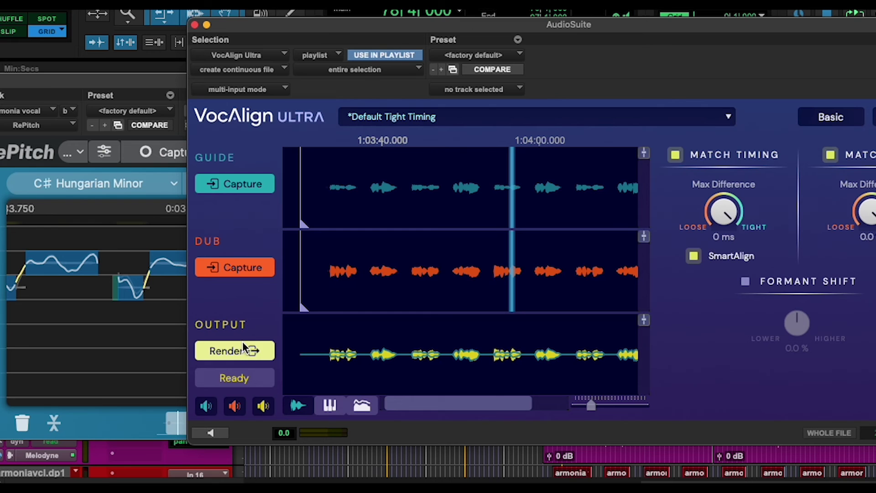
drag(194, 29, 637, 464)
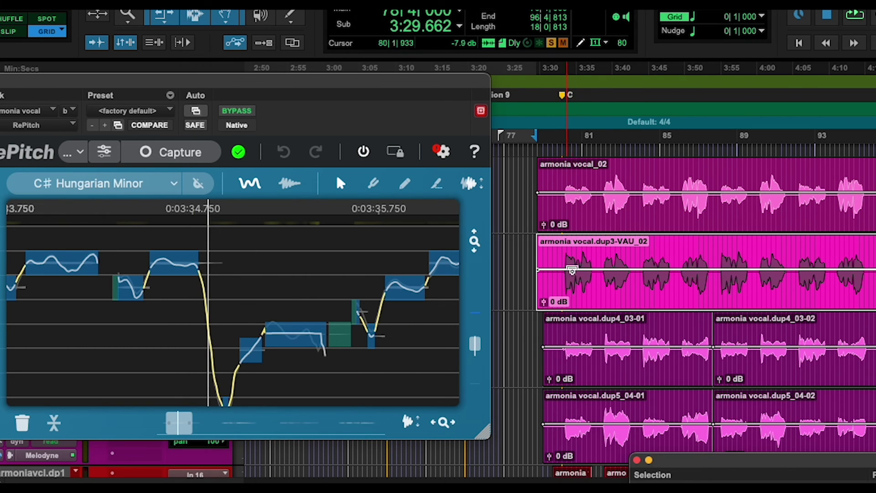
- Play the harmonies from bar 80 and close the RePitch window
click(571, 250)
key(t)
key(t)
key(t)
click(579, 169)
key(space)
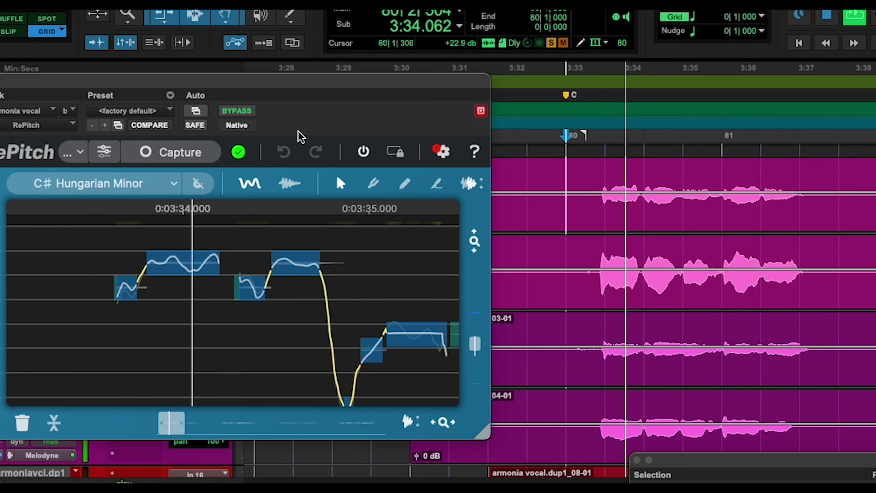
click(1, 80)
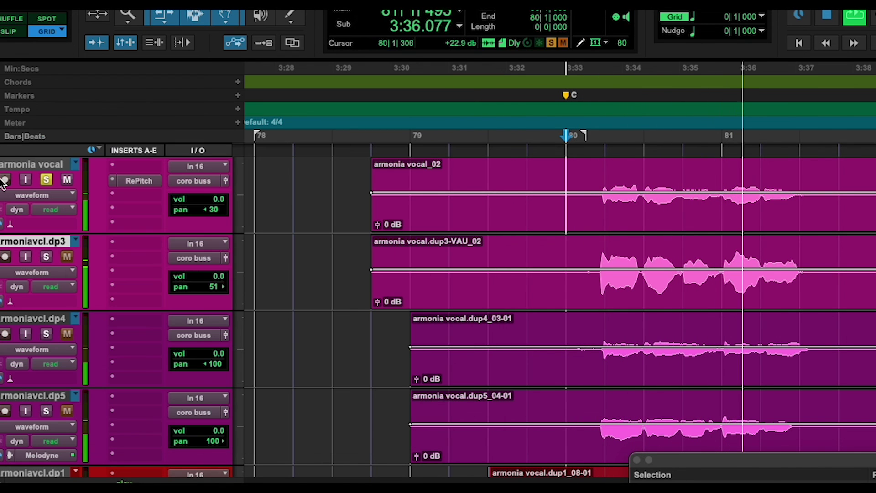
- Solo armoniavcl.dp3 with armonia vocal, restart playback, and toggle the armonia vocal solo to compare them
click(45, 256)
key(space)
key(space)
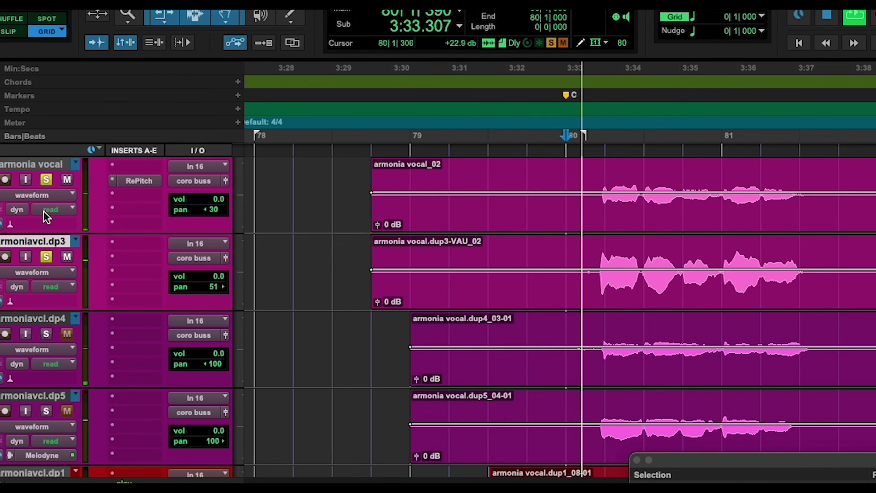
click(45, 180)
click(46, 179)
key(super+bracketleft)
key(super+bracketleft)
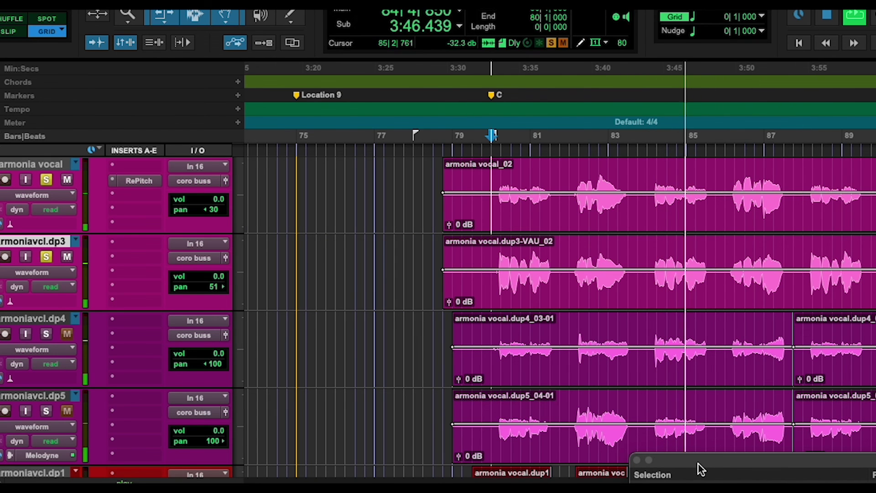
- Stop playback and bring the VocAlign Ultra window back into full view
key(space)
drag(698, 463, 352, 69)
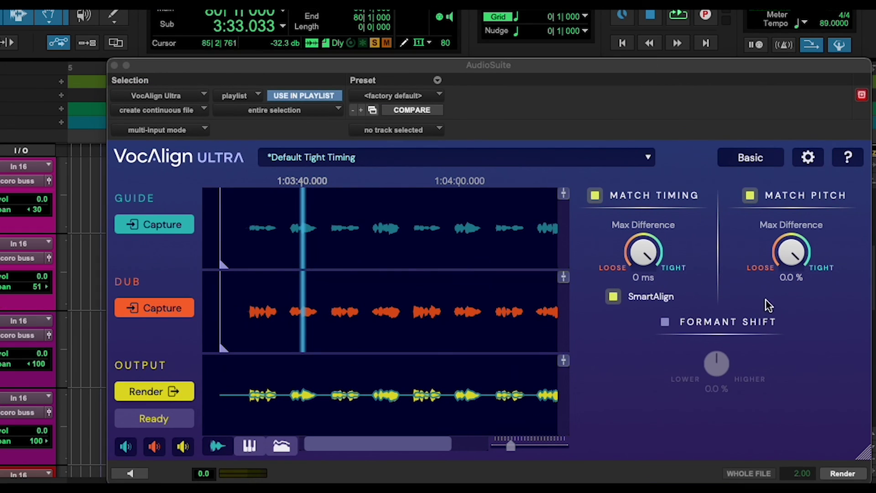